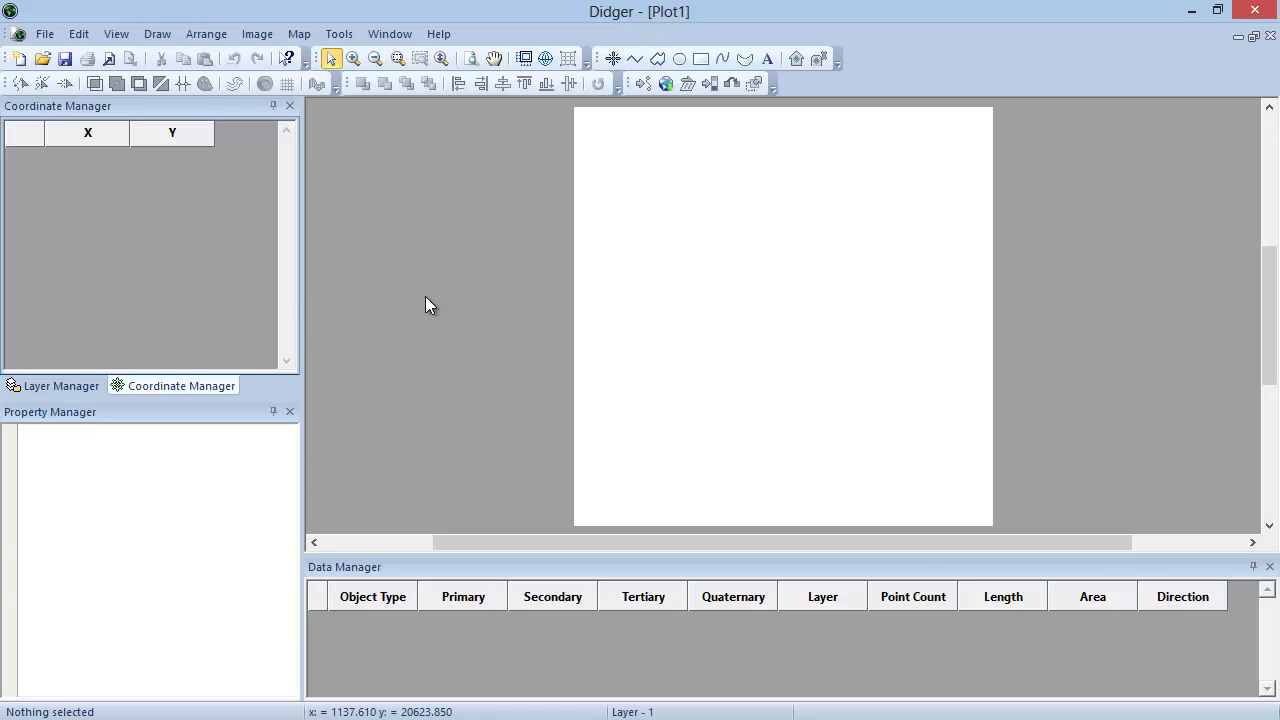
Import the USStates50.dxf sample file, keeping the default DXF import options.
left_click(45, 34)
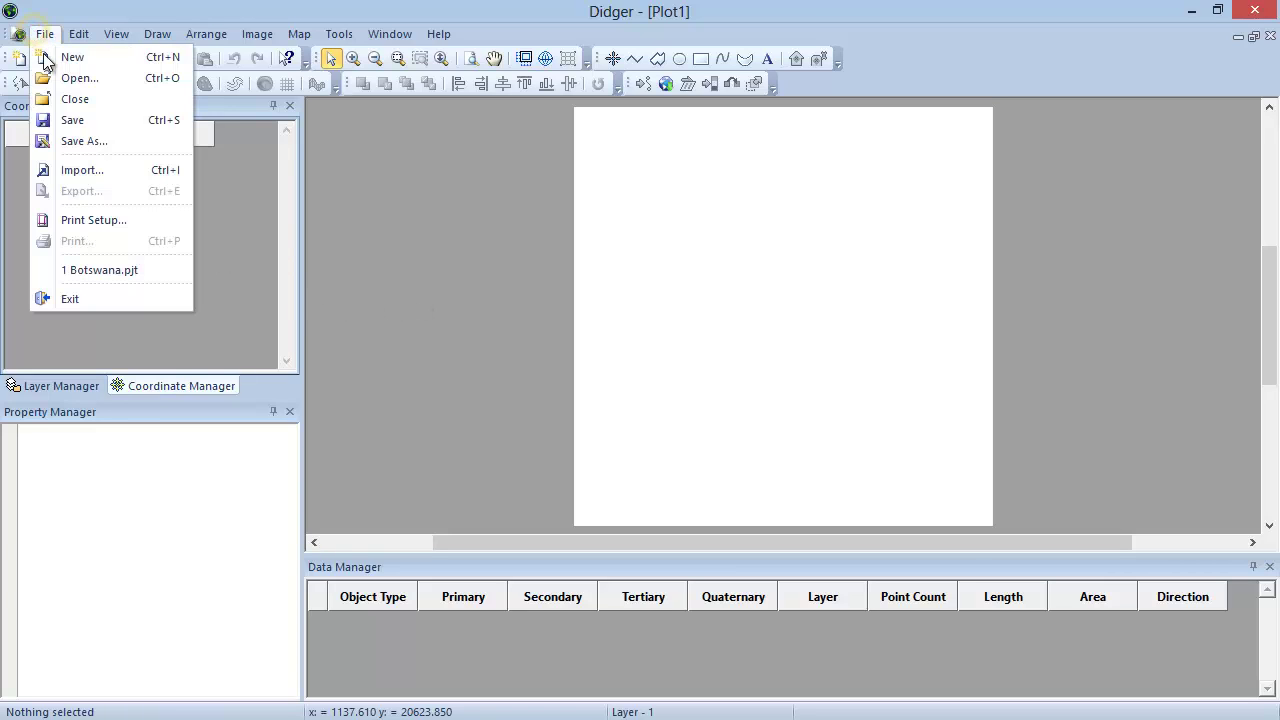
left_click(81, 170)
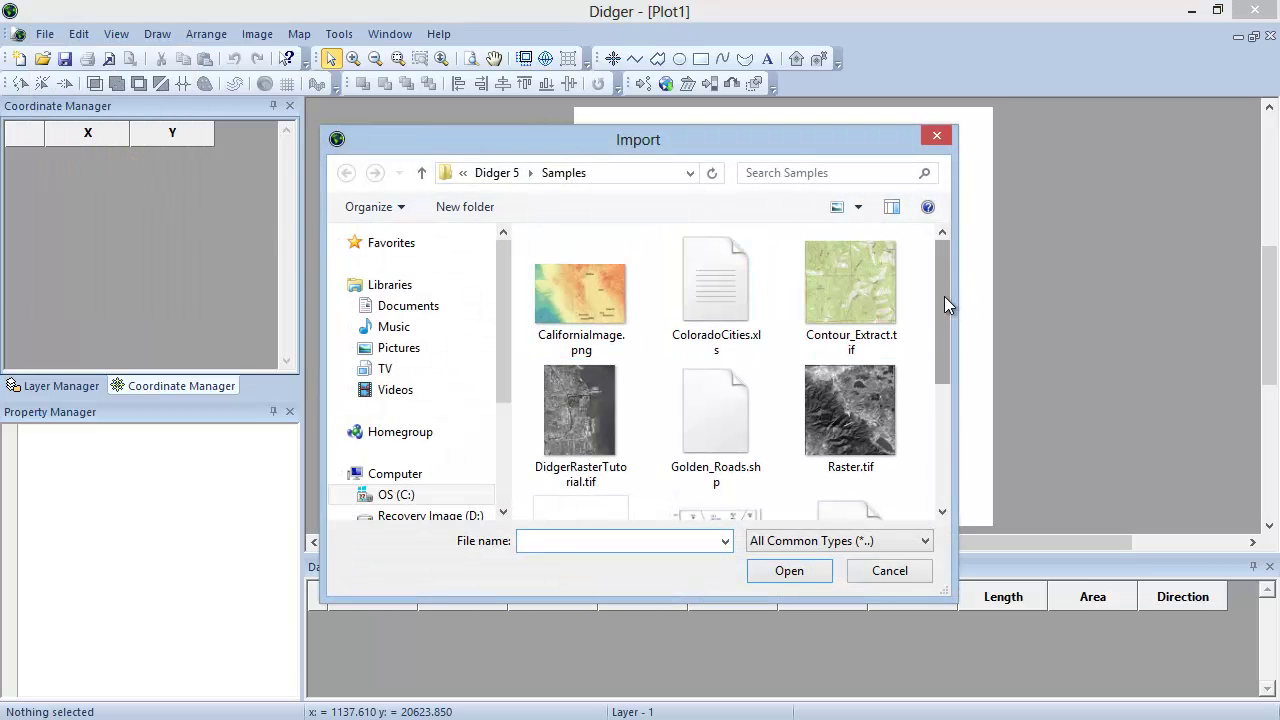
left_click_drag(944, 296, 935, 416)
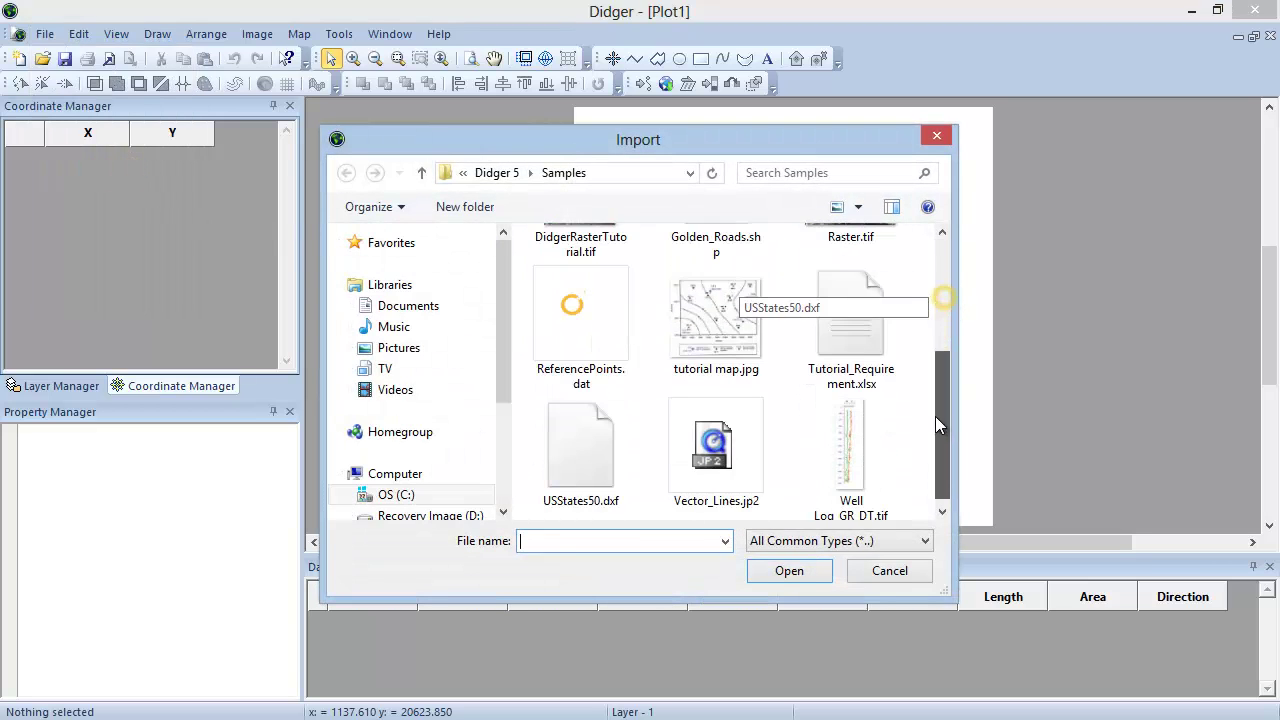
left_click(612, 490)
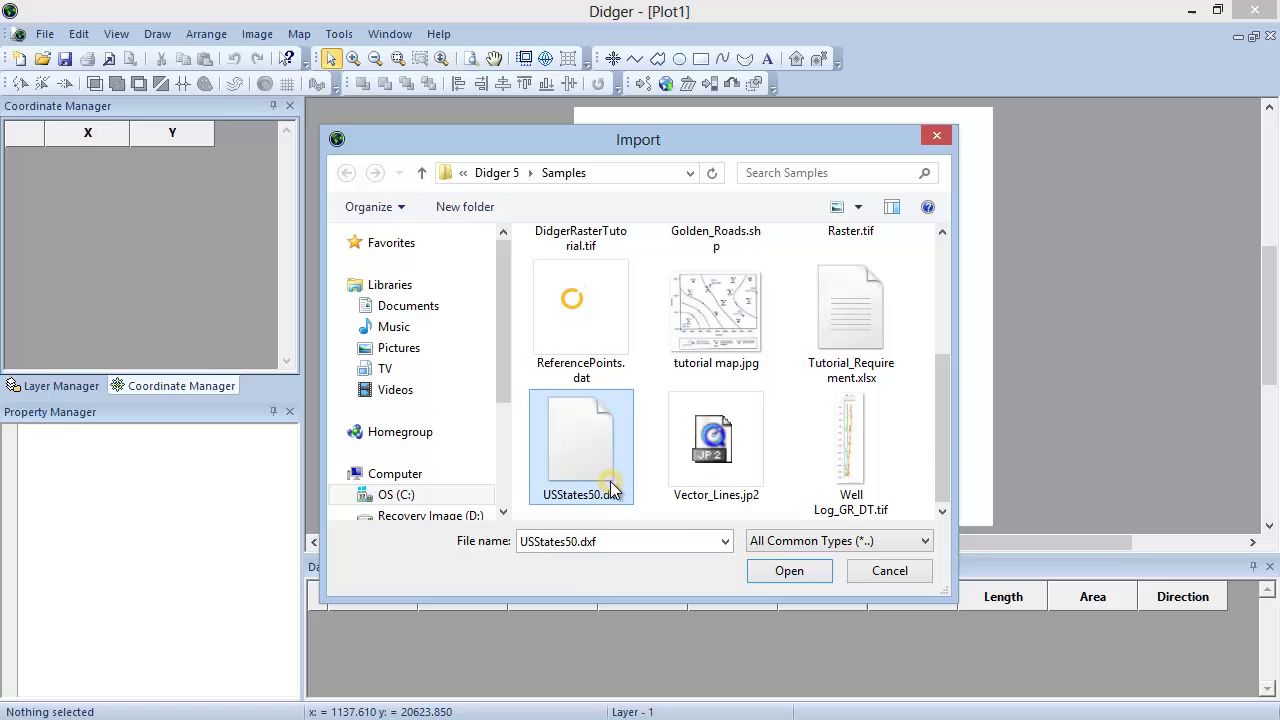
left_click(761, 576)
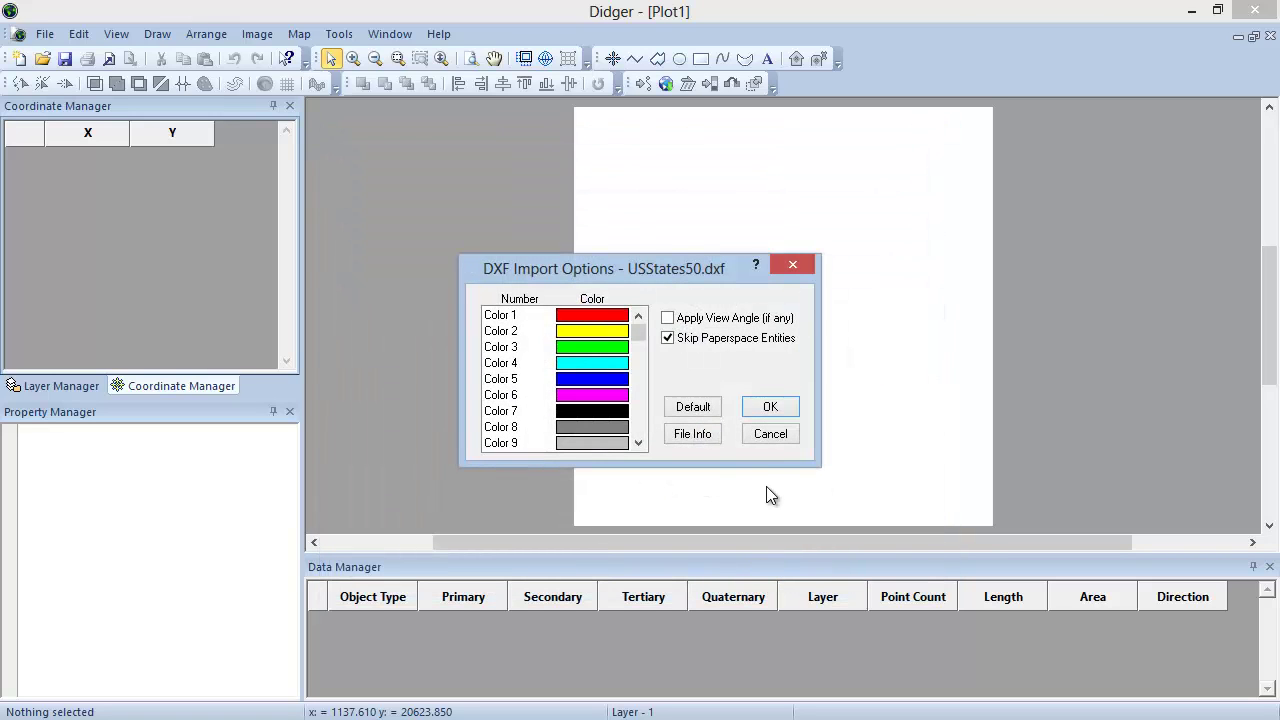
left_click(788, 404)
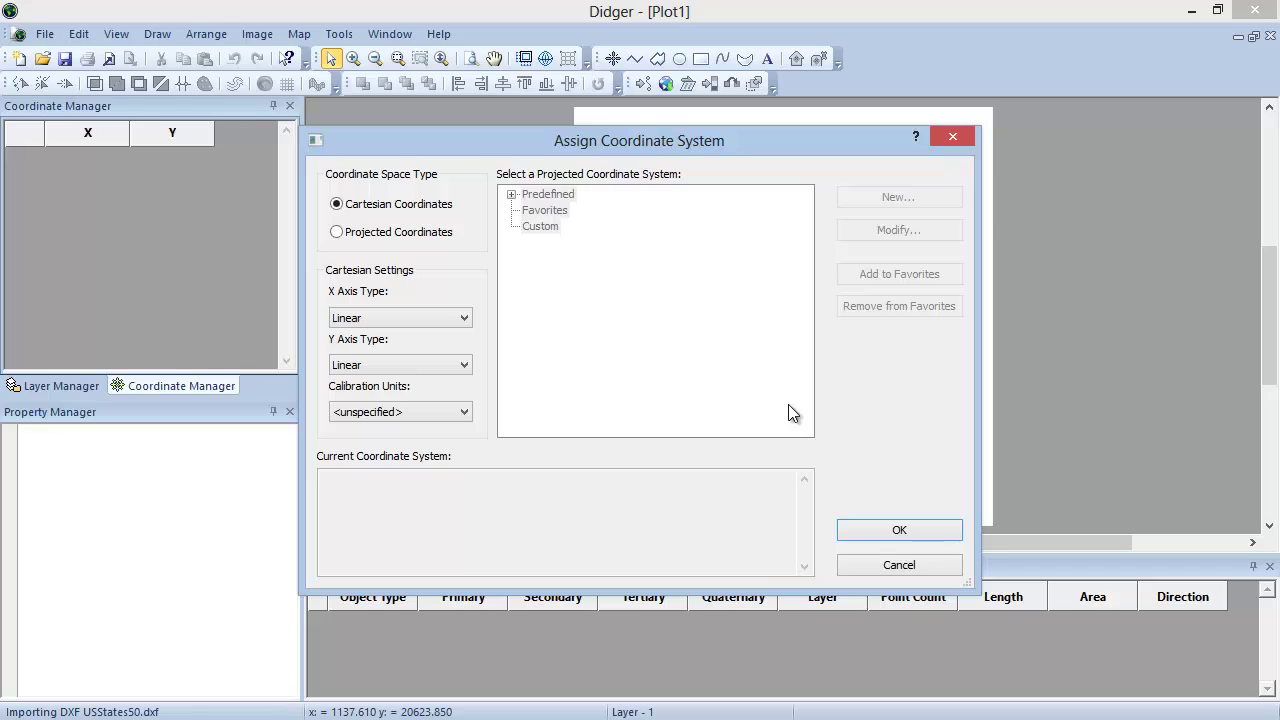
Assign the imported states map the predefined geographic (lat/lon) coordinate system World Geodetic System 1984.
left_click(425, 237)
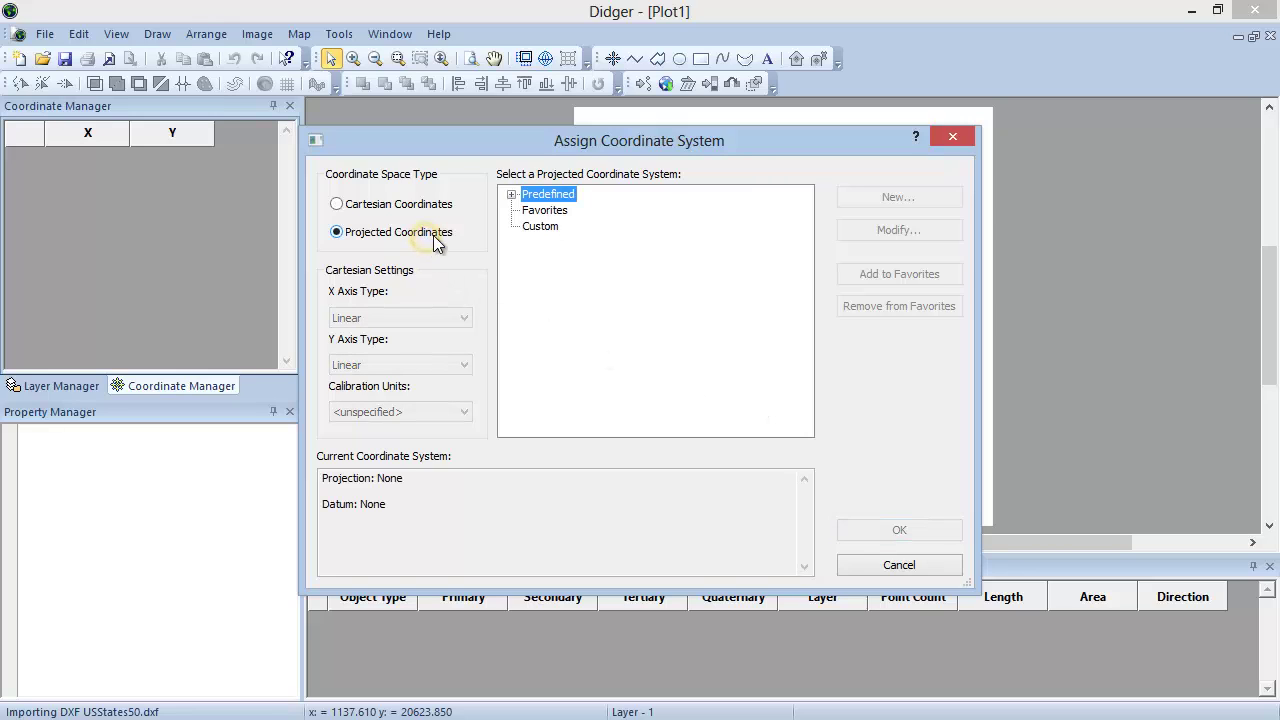
left_click(511, 195)
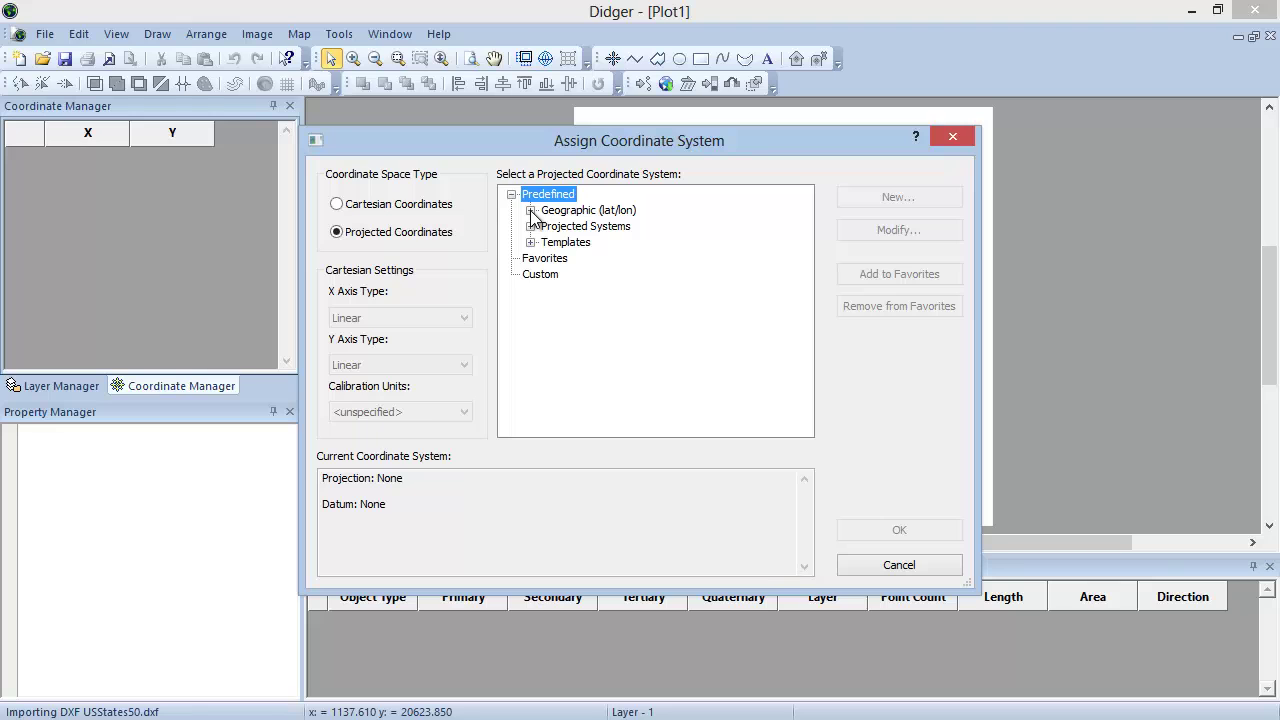
left_click(531, 210)
left_click_drag(802, 214, 805, 405)
left_click(695, 308)
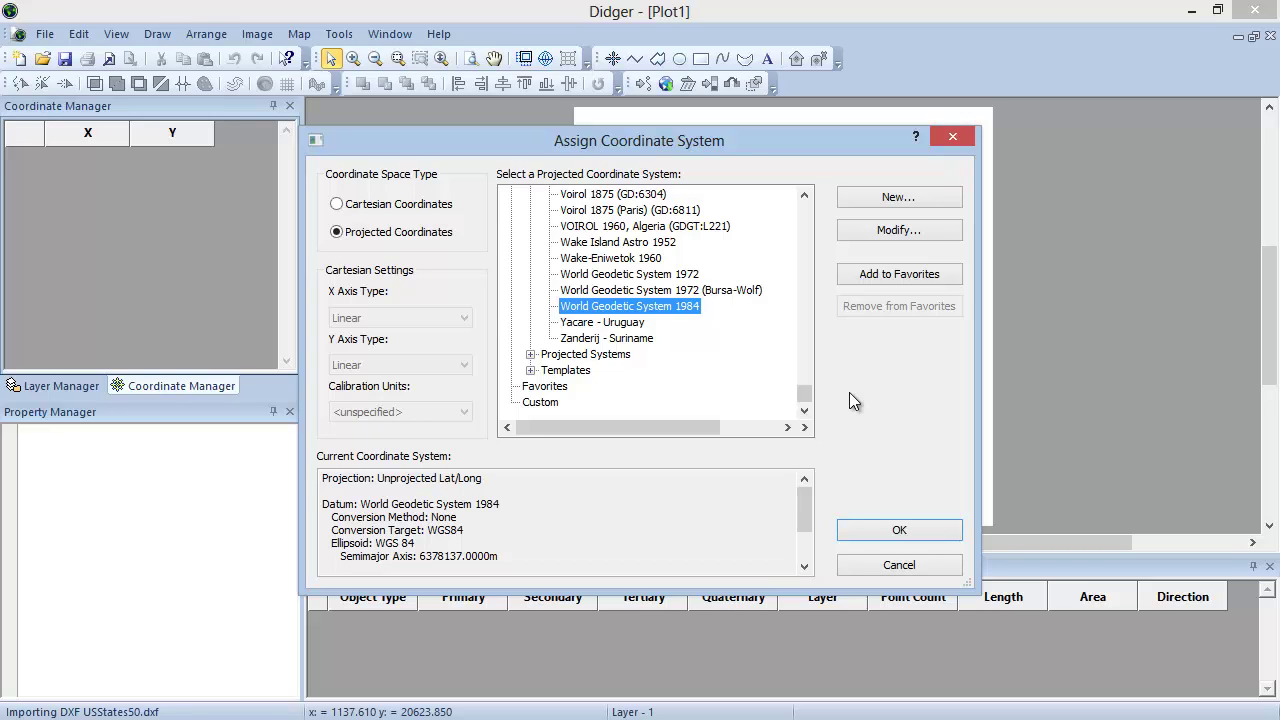
left_click(935, 532)
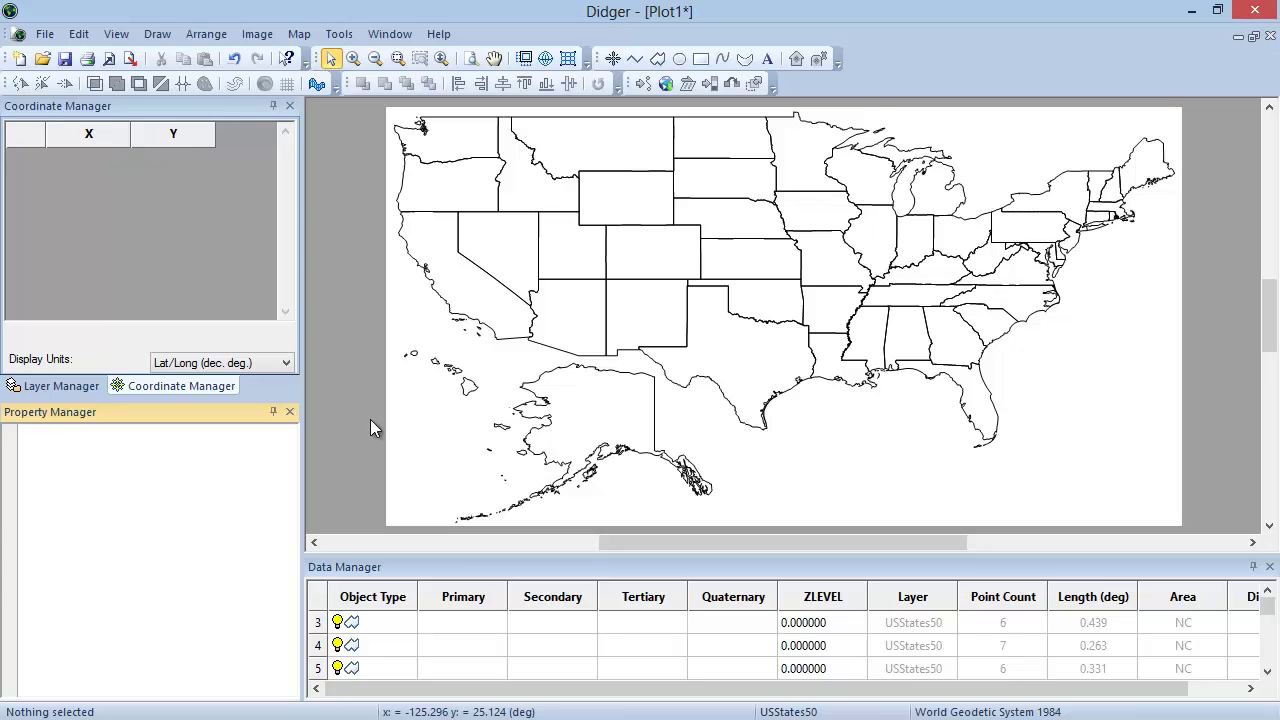
Choose the ColoradoCities.xls sample file for import into the current states plot.
left_click(50, 37)
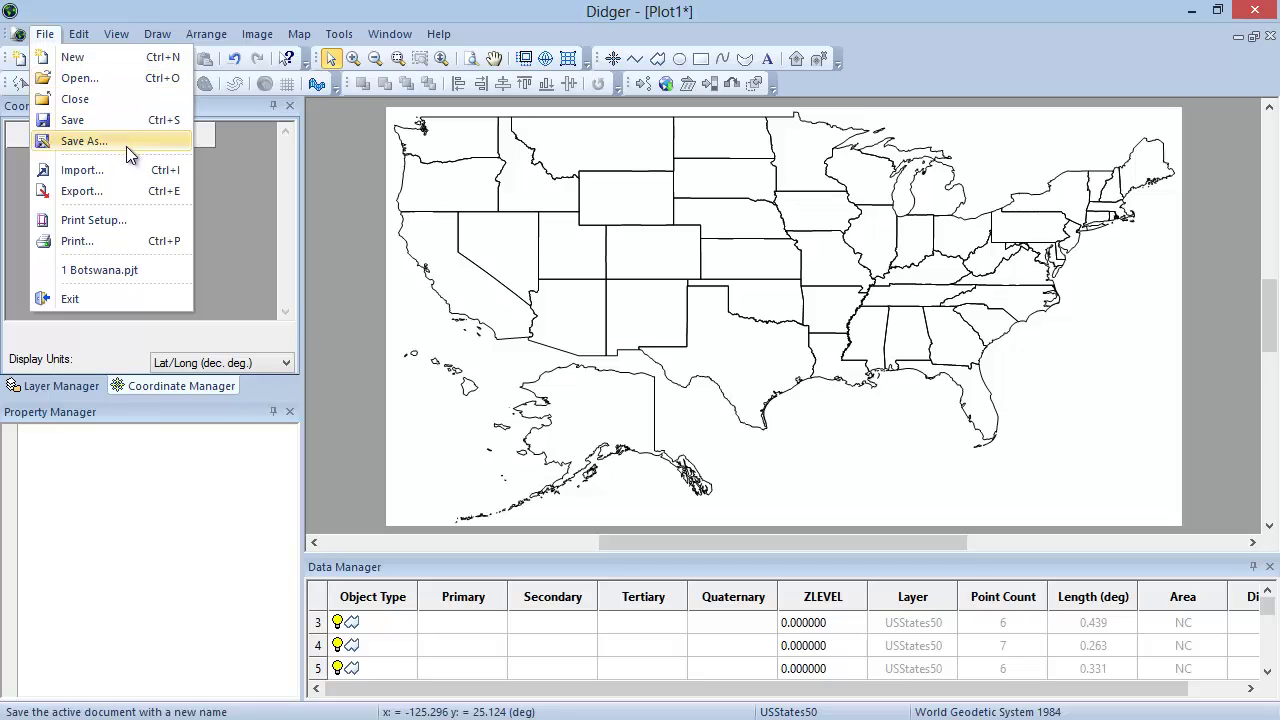
left_click(137, 172)
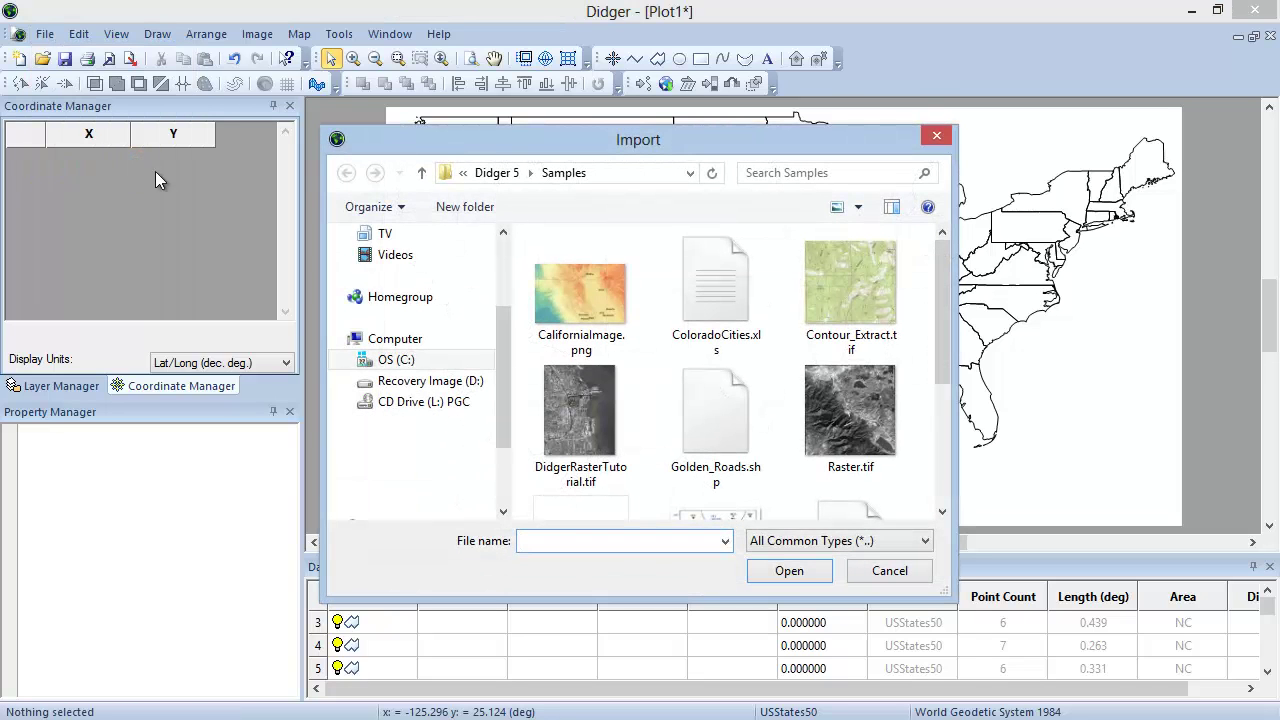
left_click(704, 290)
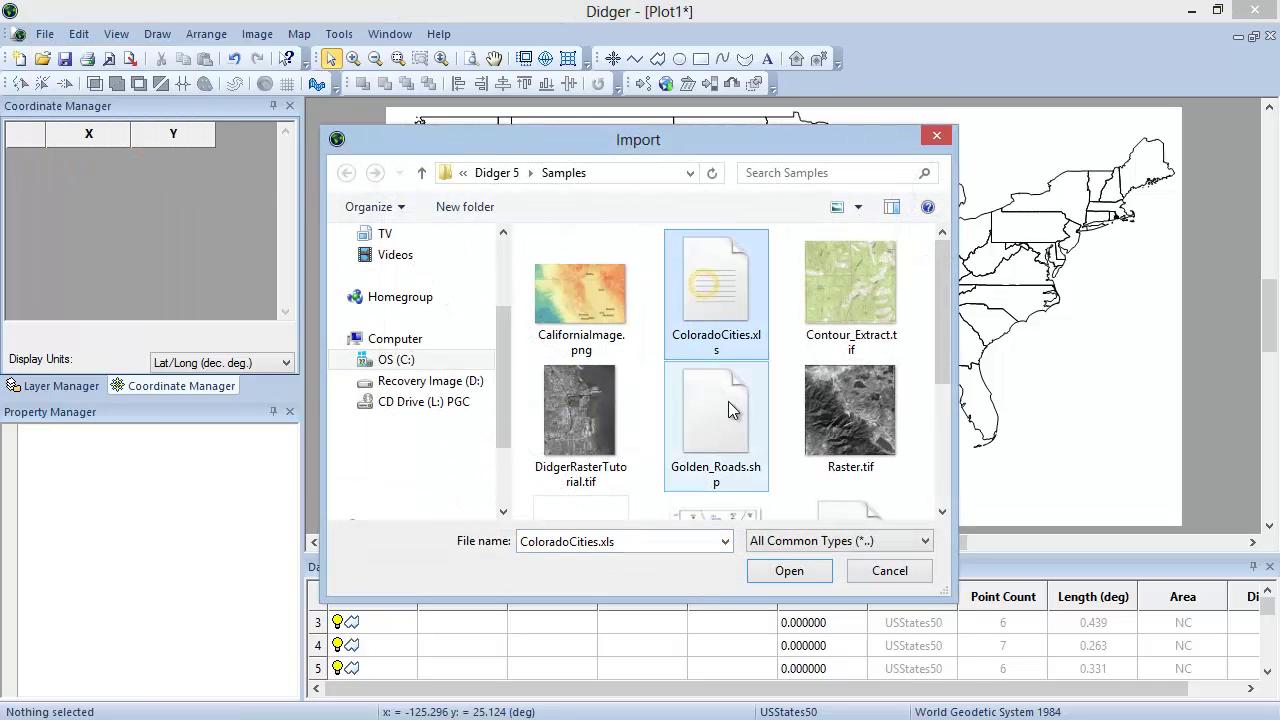
left_click(770, 576)
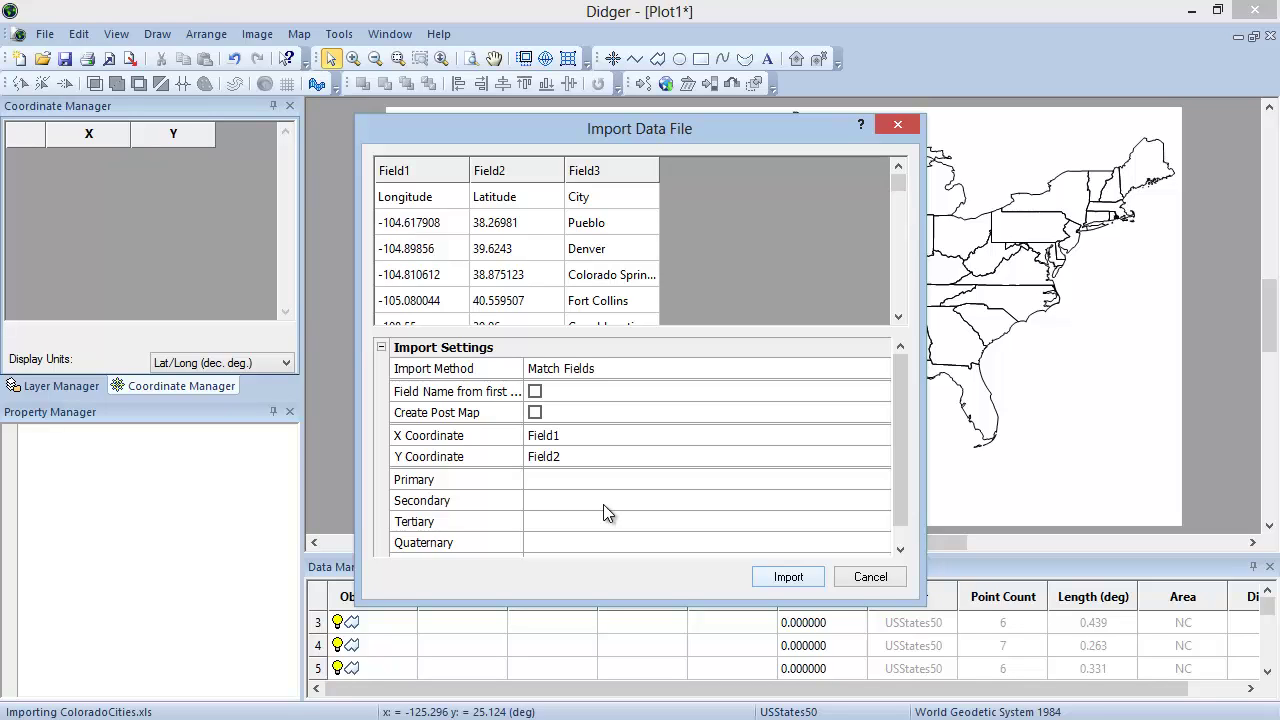
Import the city data as a post map with field names from the first row, Longitude as X coordinate and City as primary ID.
left_click(536, 391)
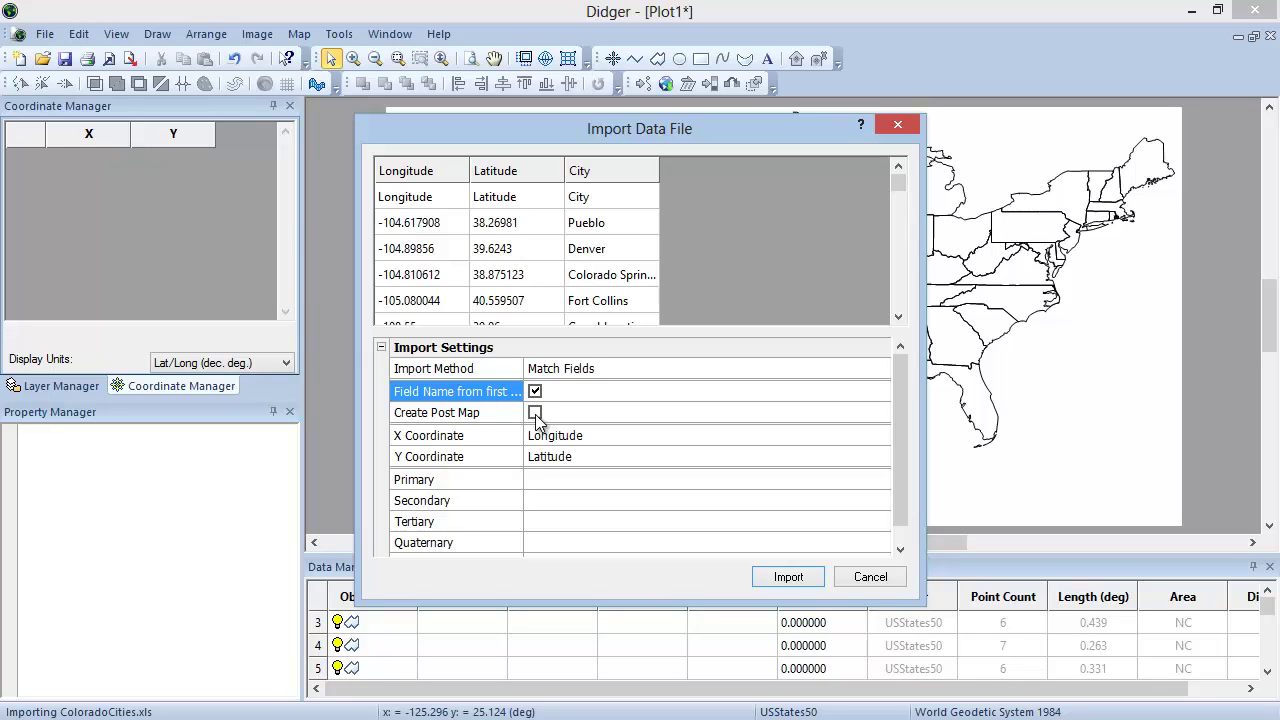
left_click(535, 413)
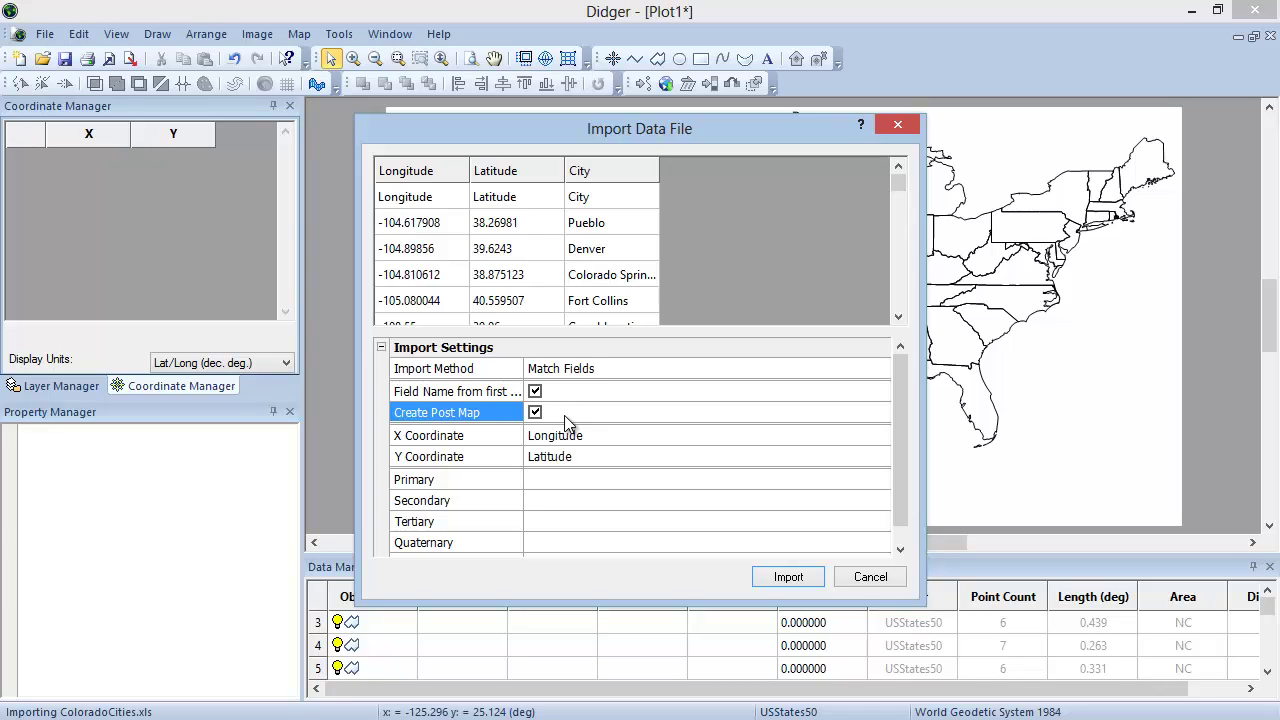
left_click(576, 437)
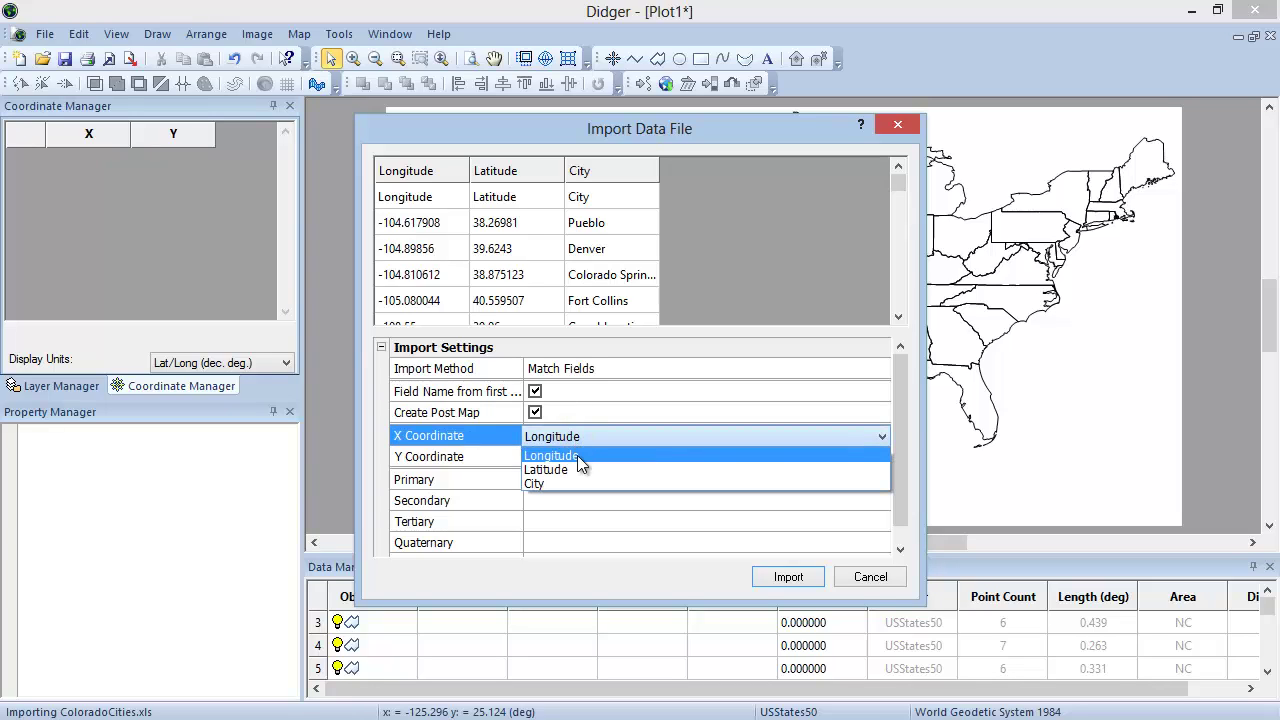
left_click(577, 455)
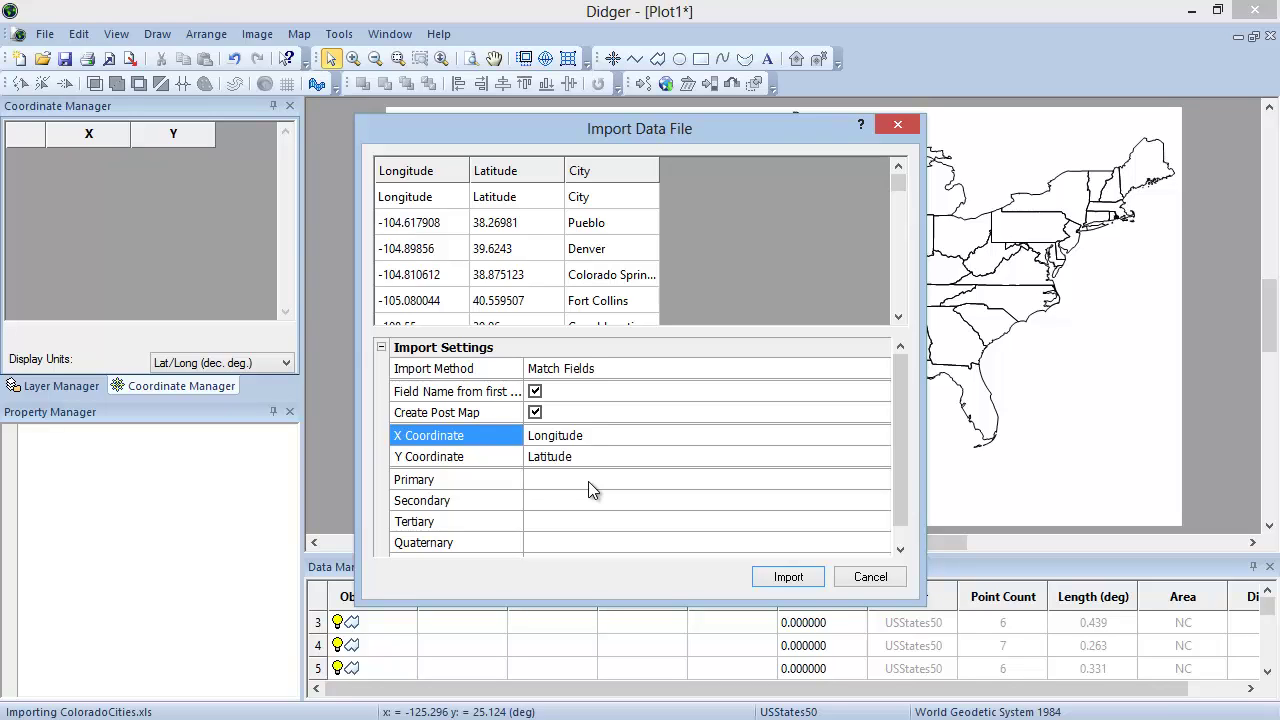
left_click(590, 488)
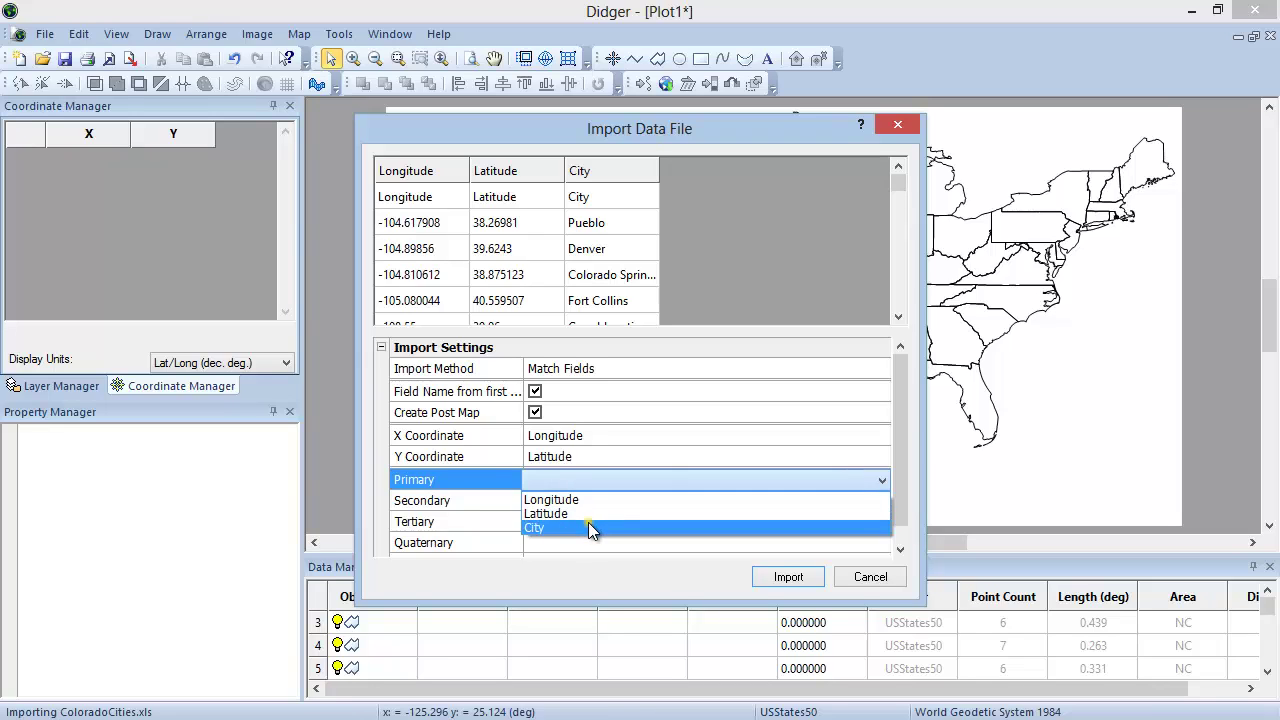
left_click(588, 527)
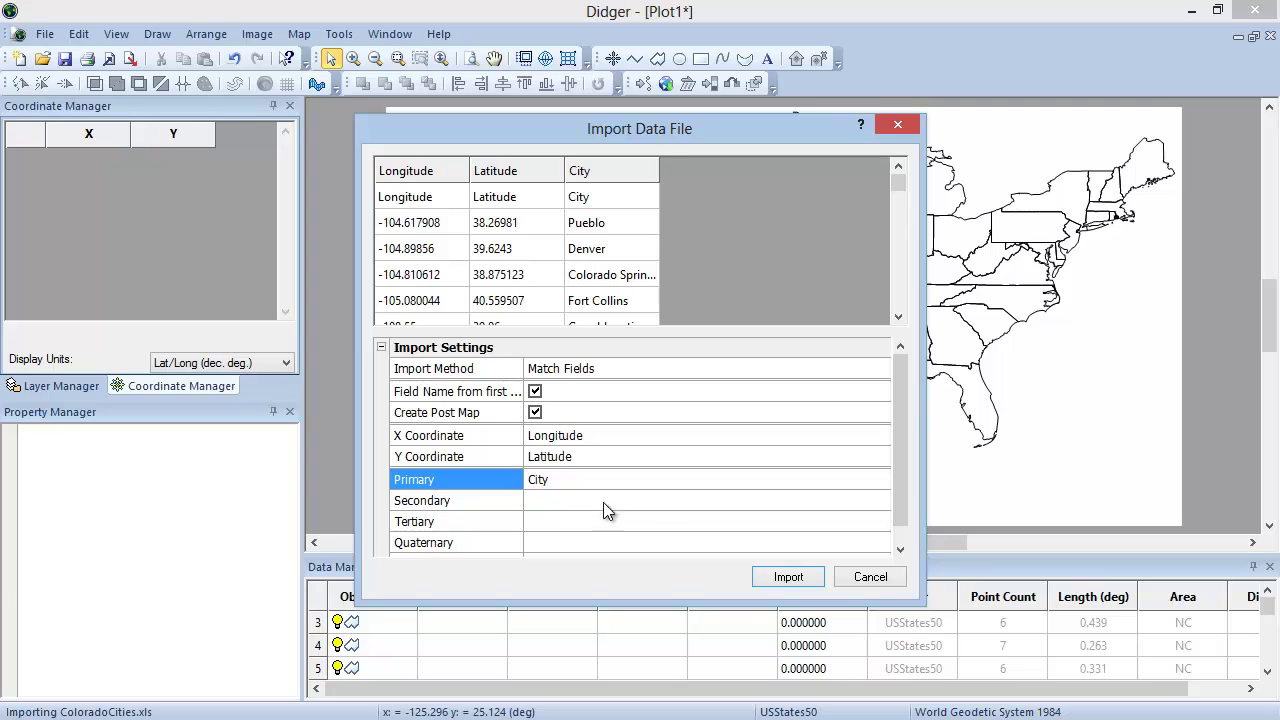
left_click(789, 577)
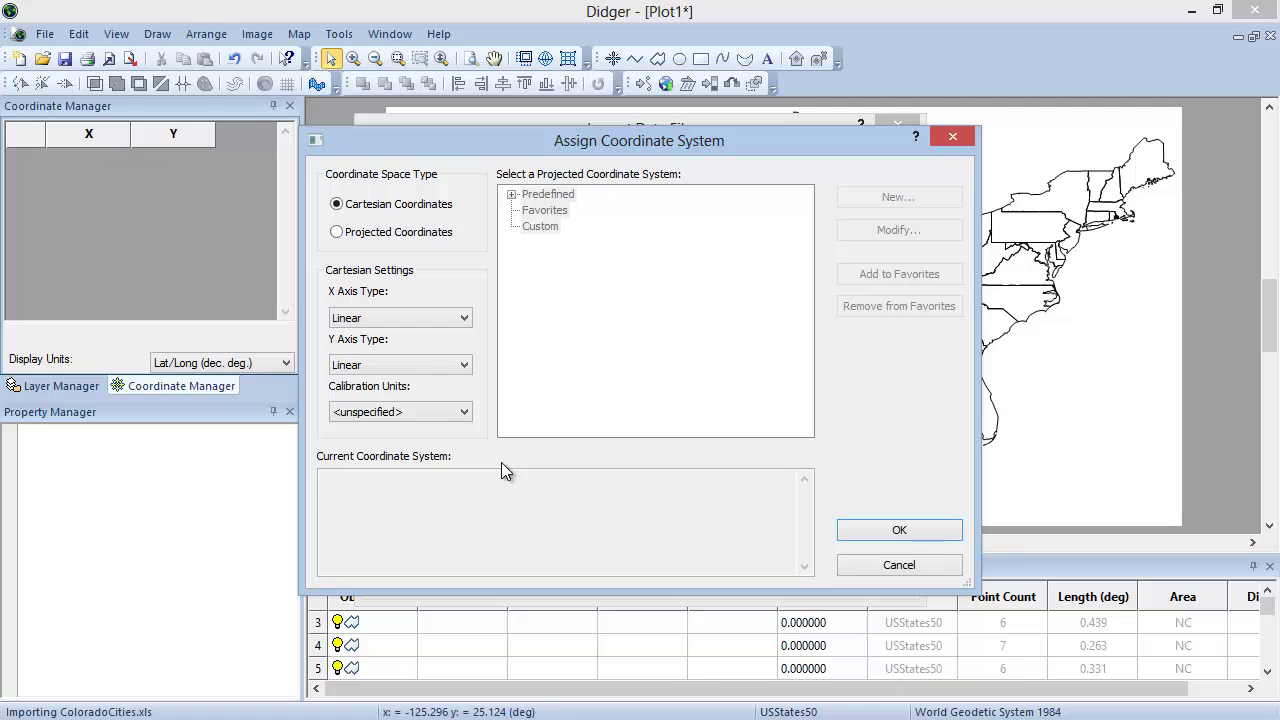
Assign the Colorado cities data the predefined geographic (lat/lon) coordinate system World Geodetic System 1984.
left_click(420, 233)
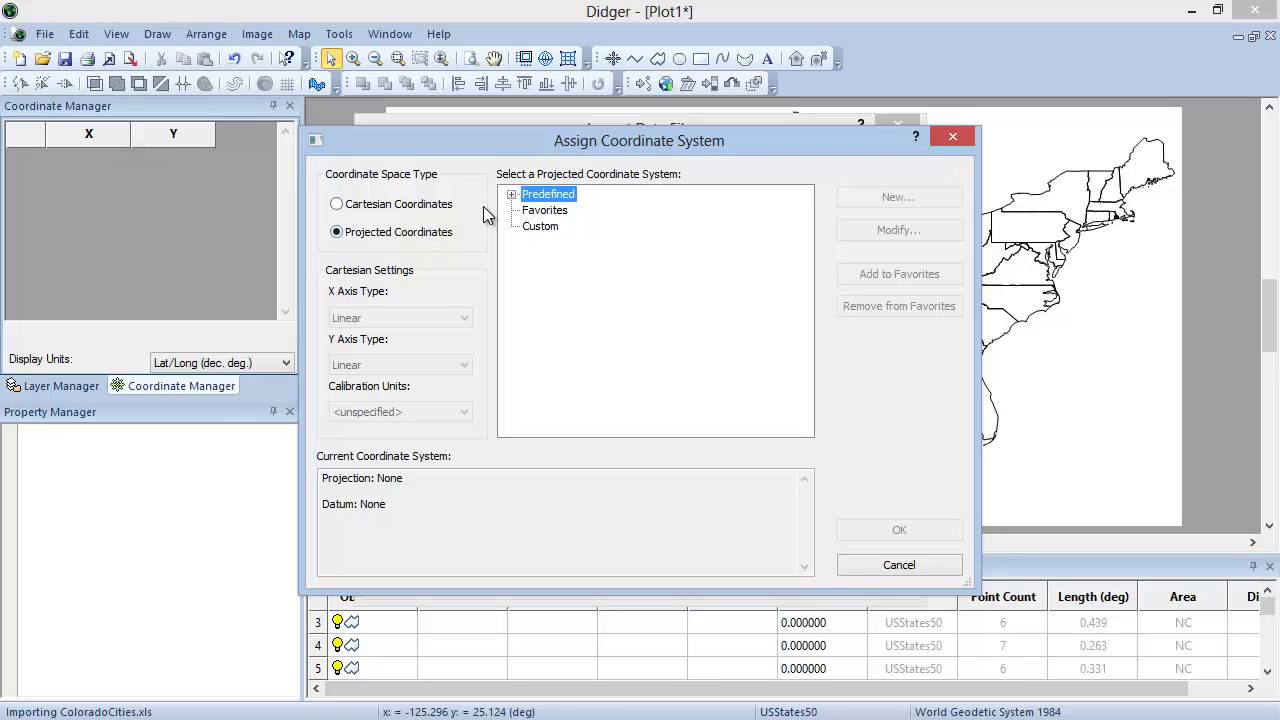
left_click(511, 196)
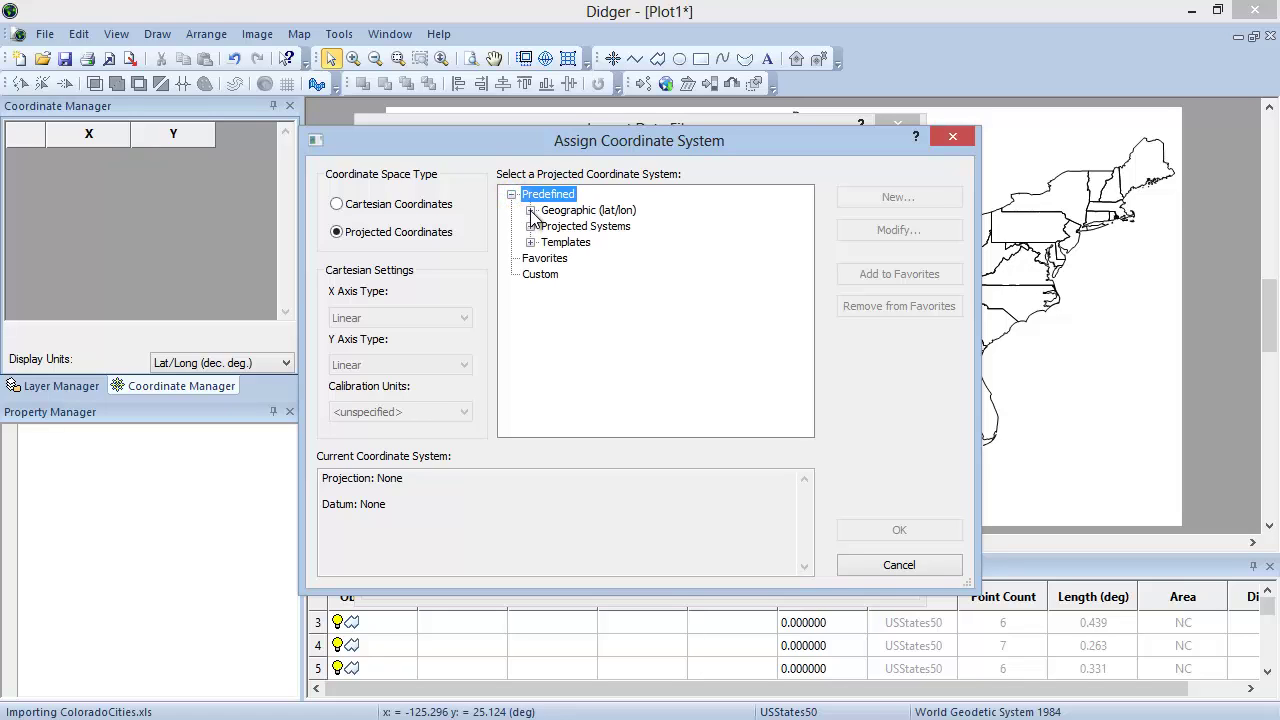
left_click(530, 211)
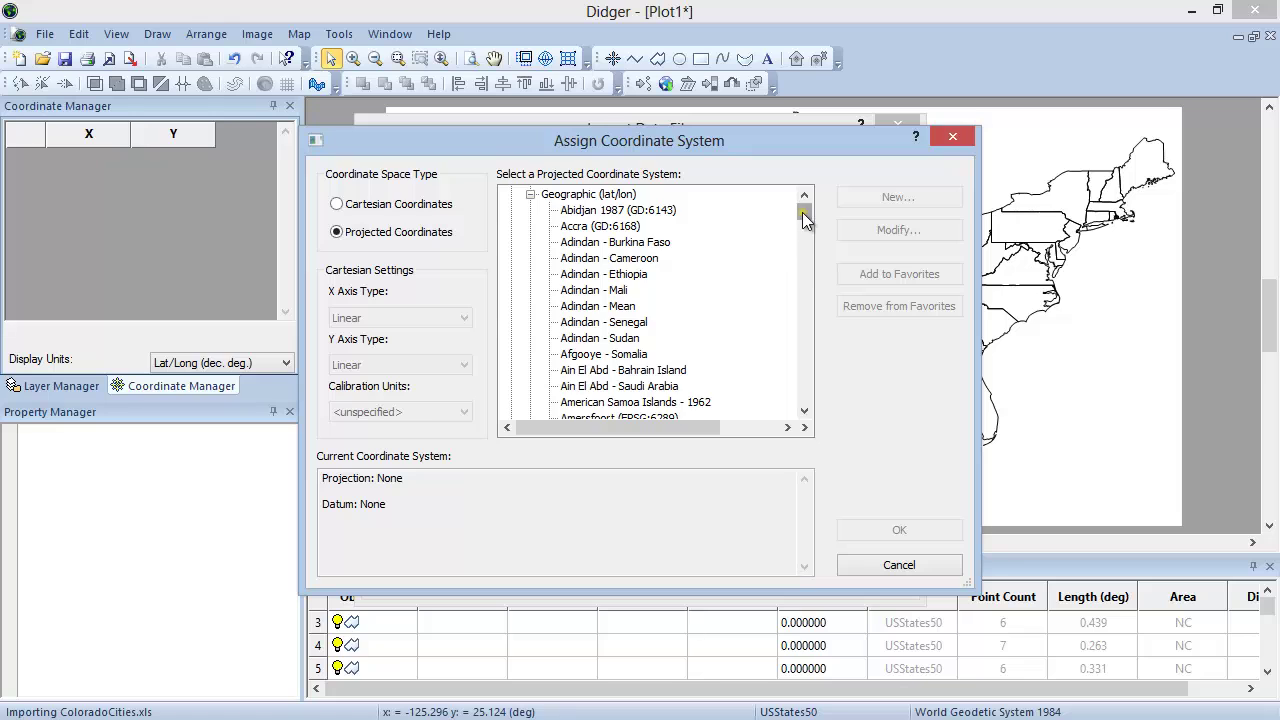
left_click_drag(806, 216, 797, 405)
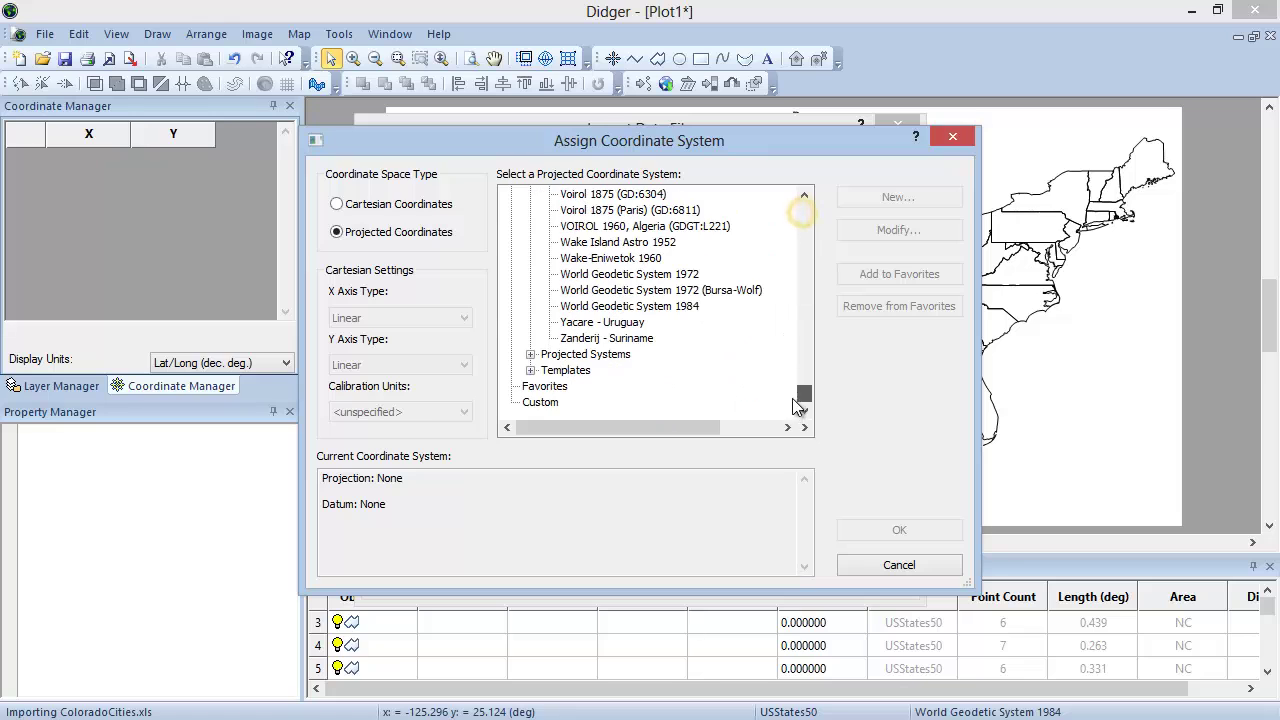
left_click(632, 307)
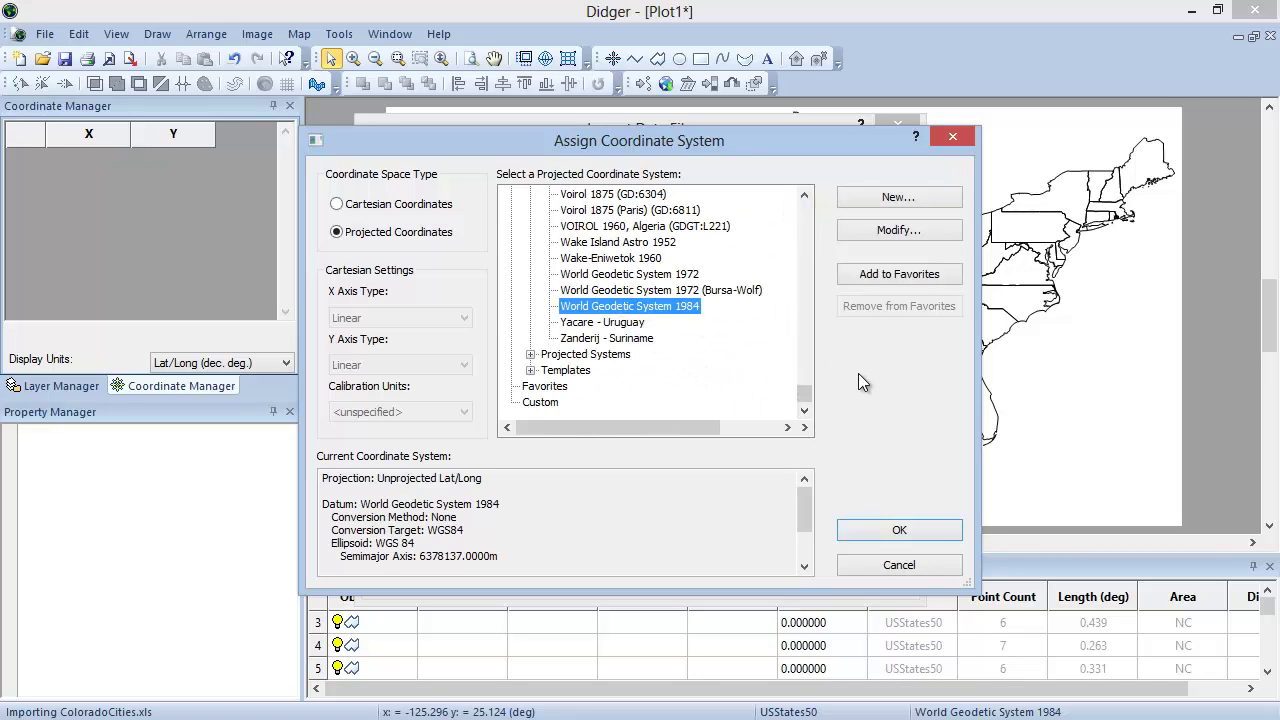
left_click(872, 530)
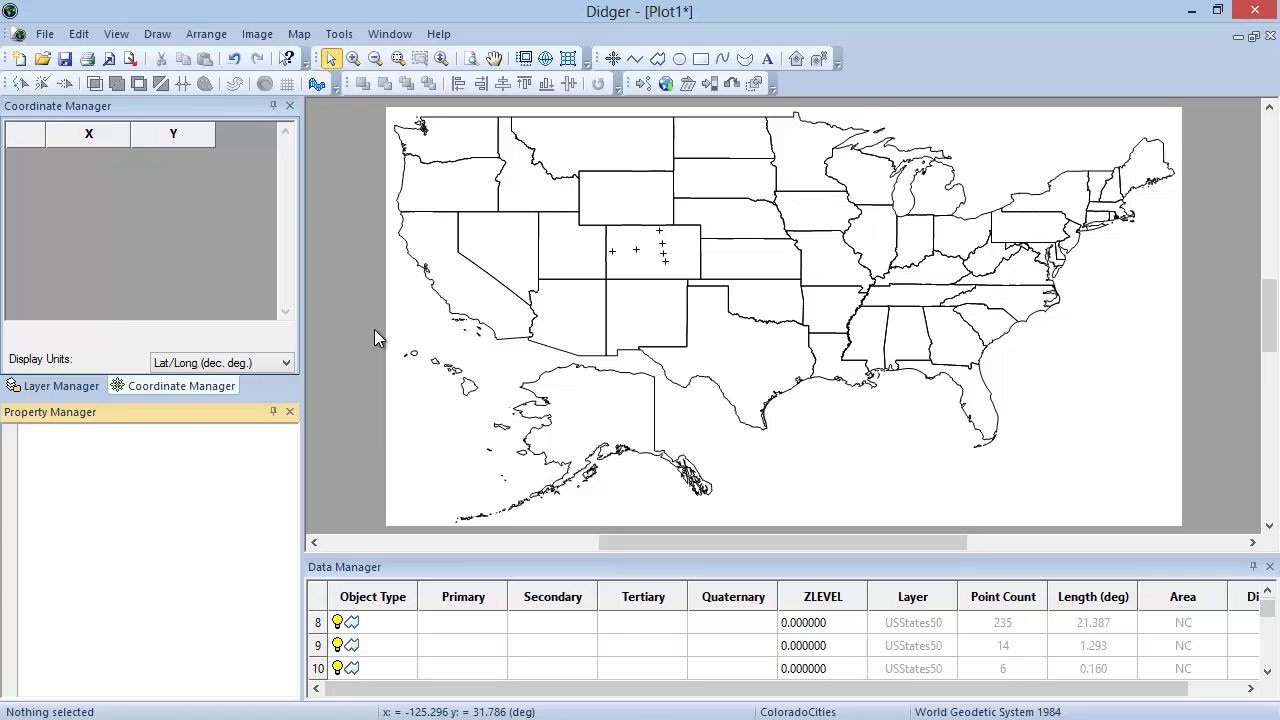
Change the ColoradoCities post map symbol to the filled diamond, number 6, with a Blue fill color.
left_click(1268, 606)
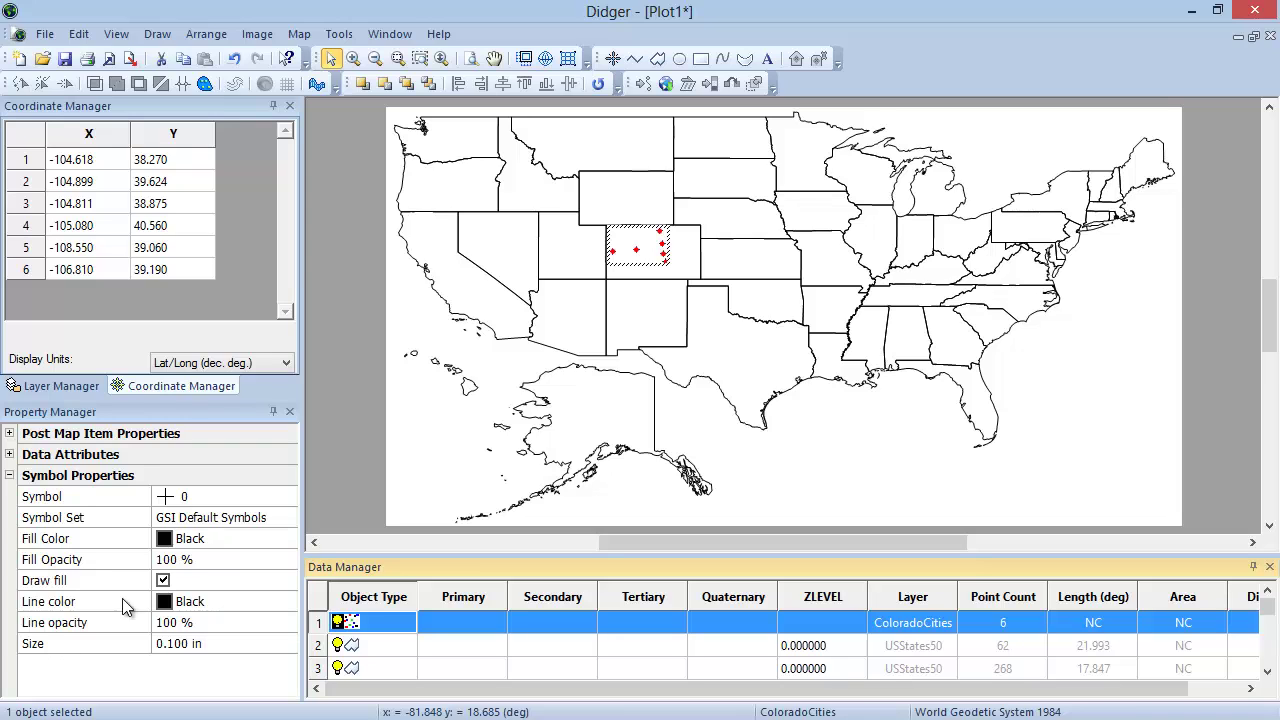
left_click(195, 500)
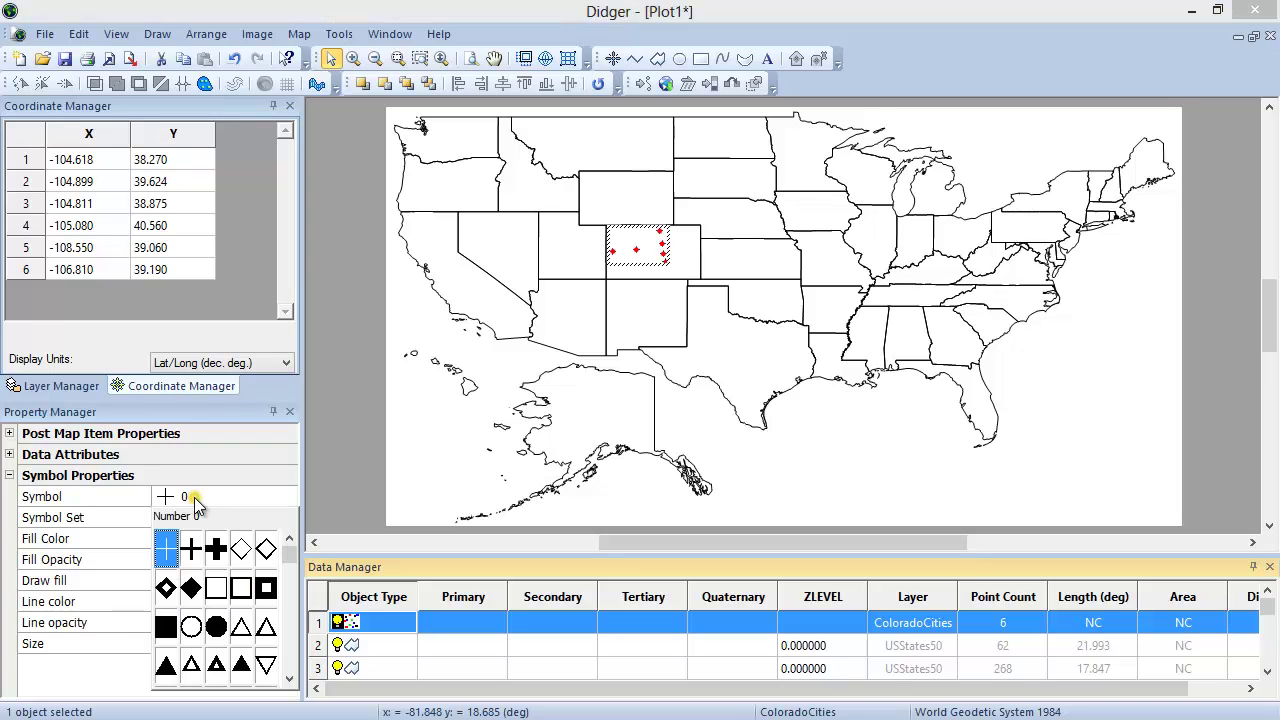
left_click(190, 587)
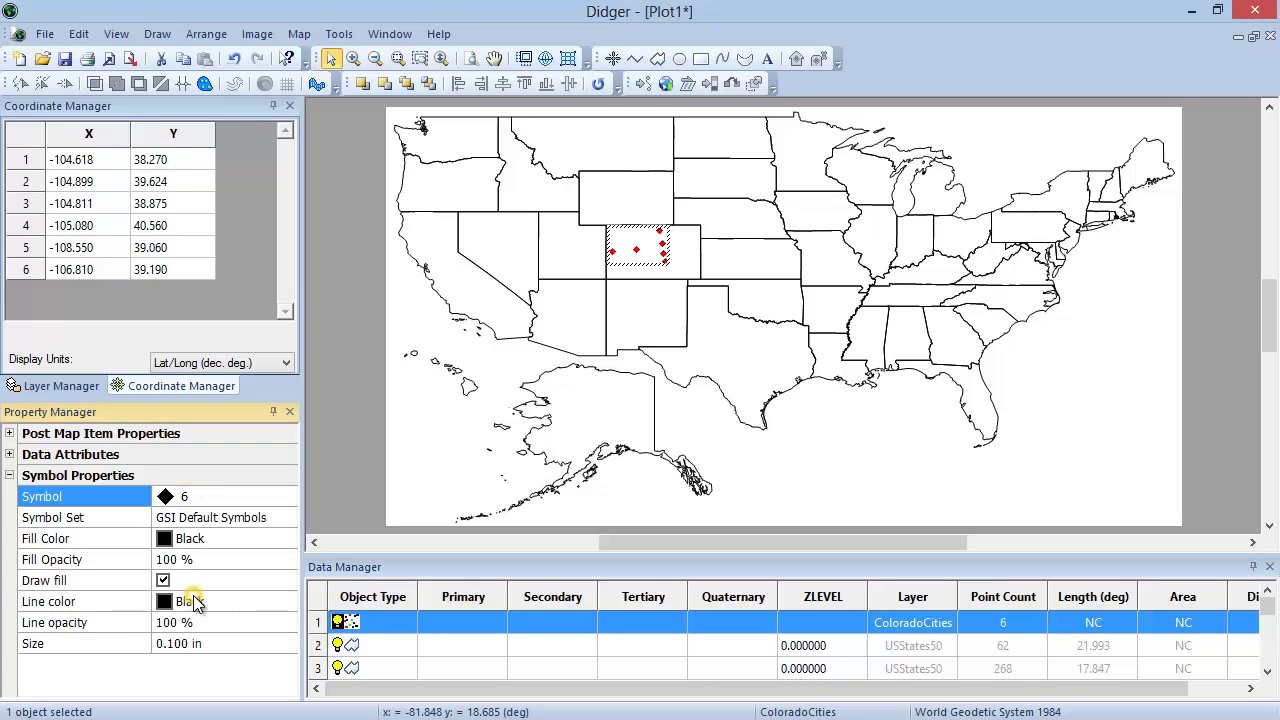
left_click(205, 539)
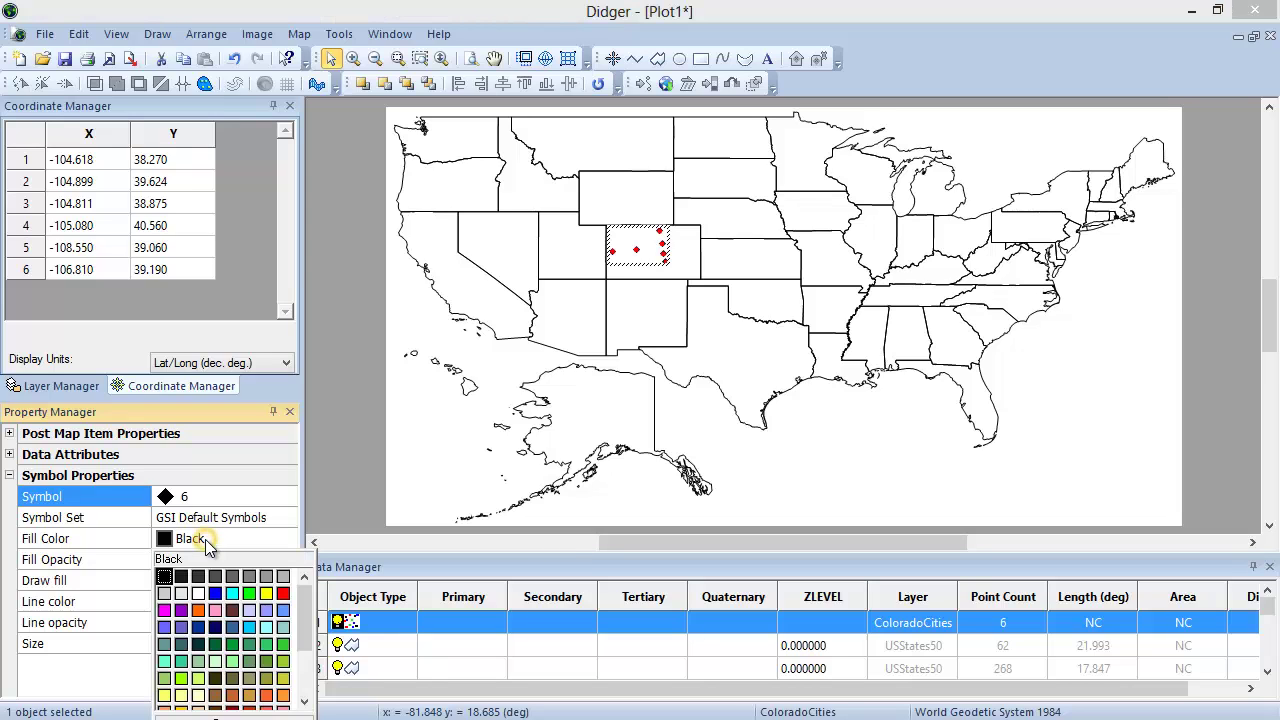
left_click(215, 595)
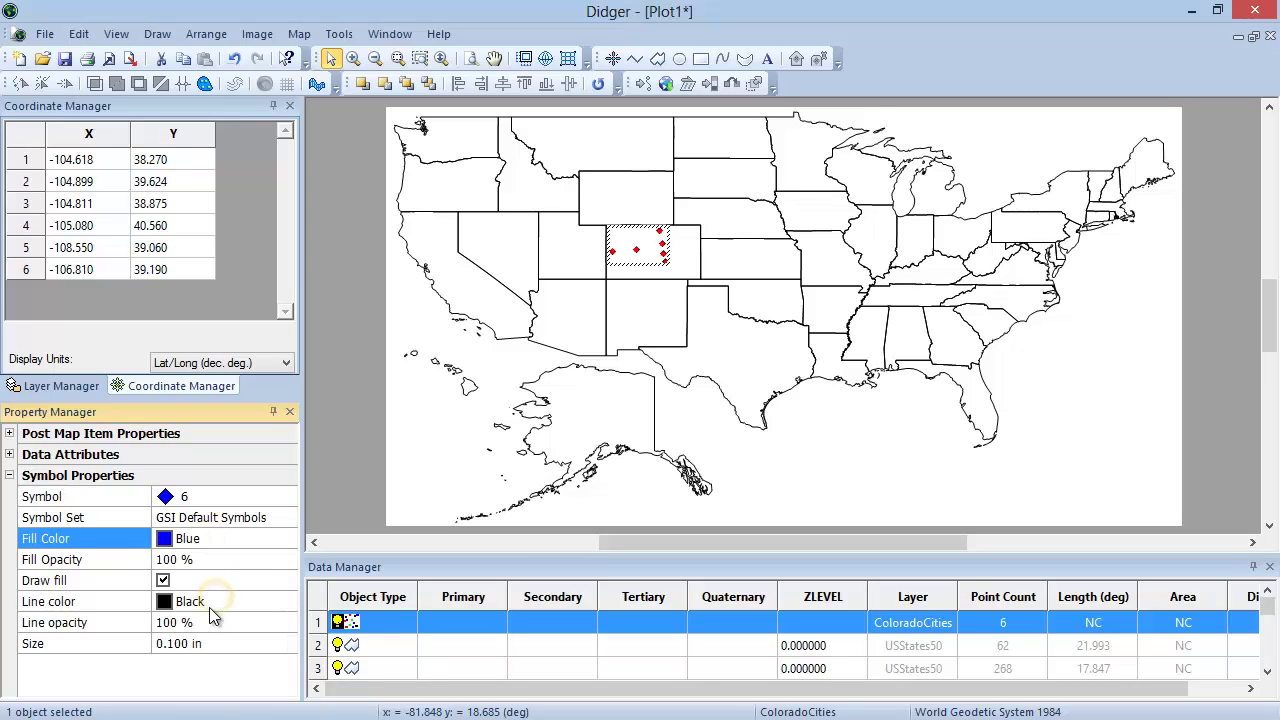
Set the post map symbol size to 0.250 in and deselect all objects.
left_click(172, 645)
key("BackSpace")
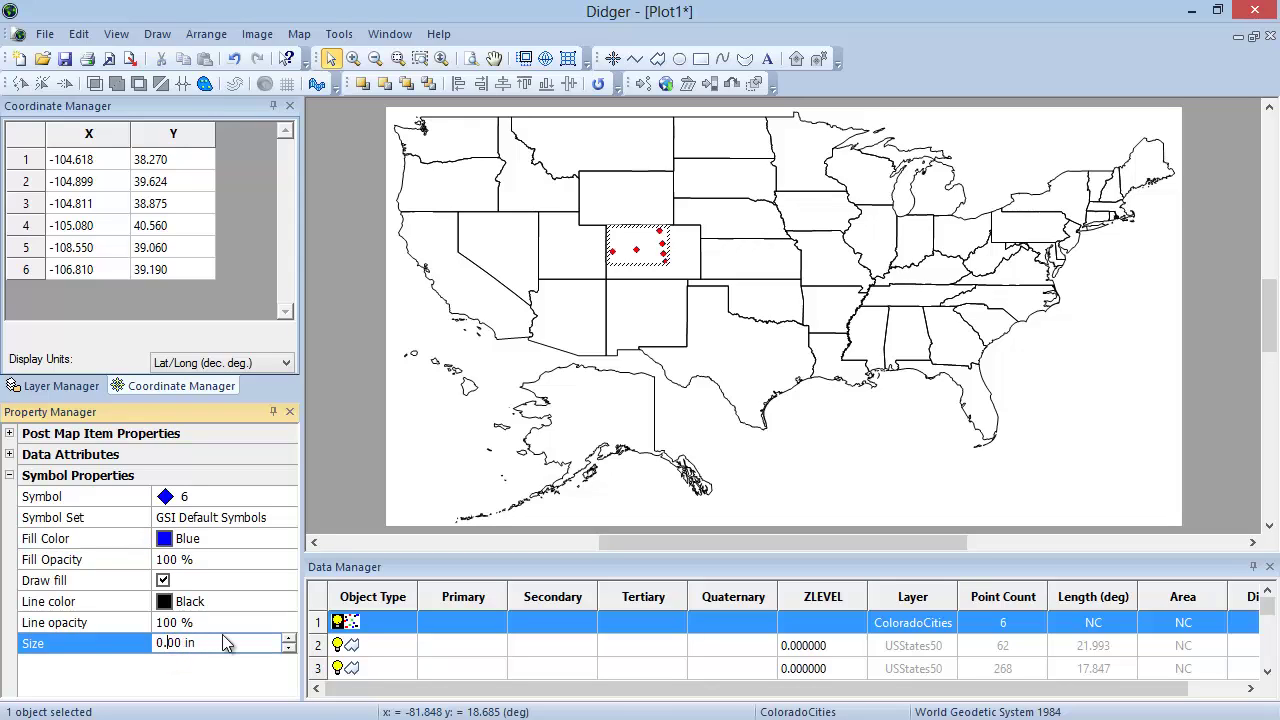
type("25")
key("Return")
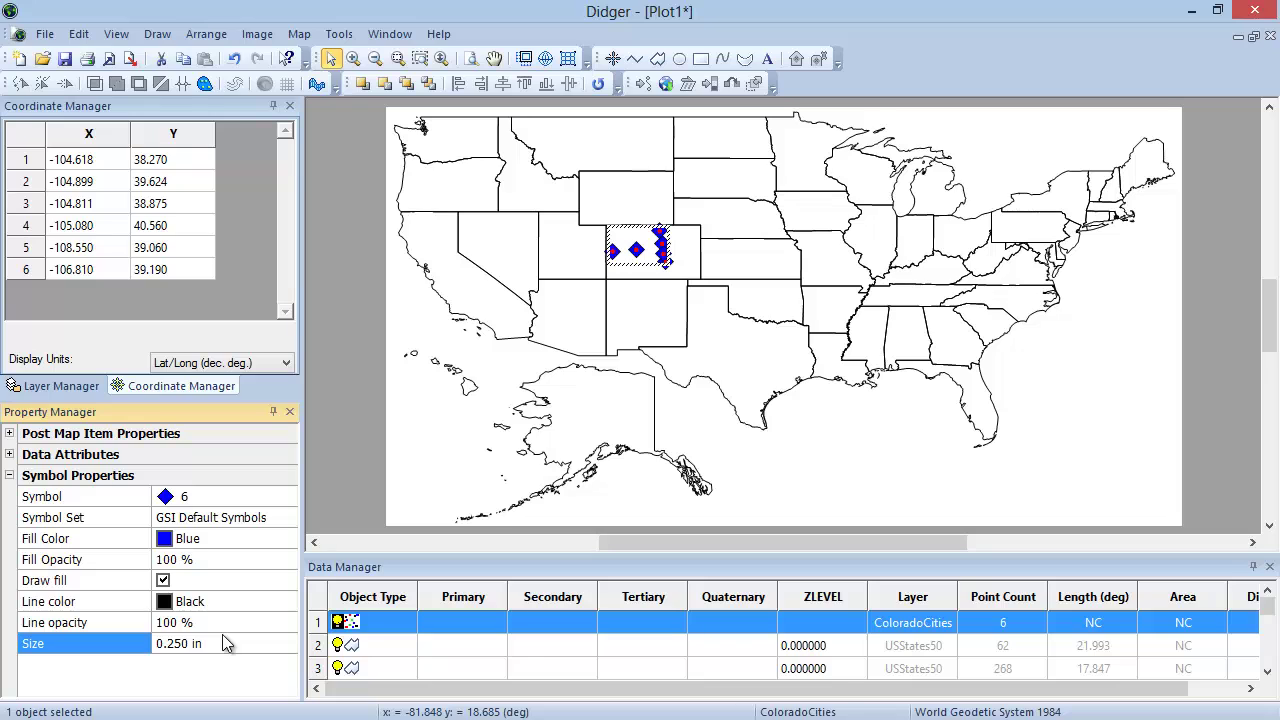
left_click(74, 36)
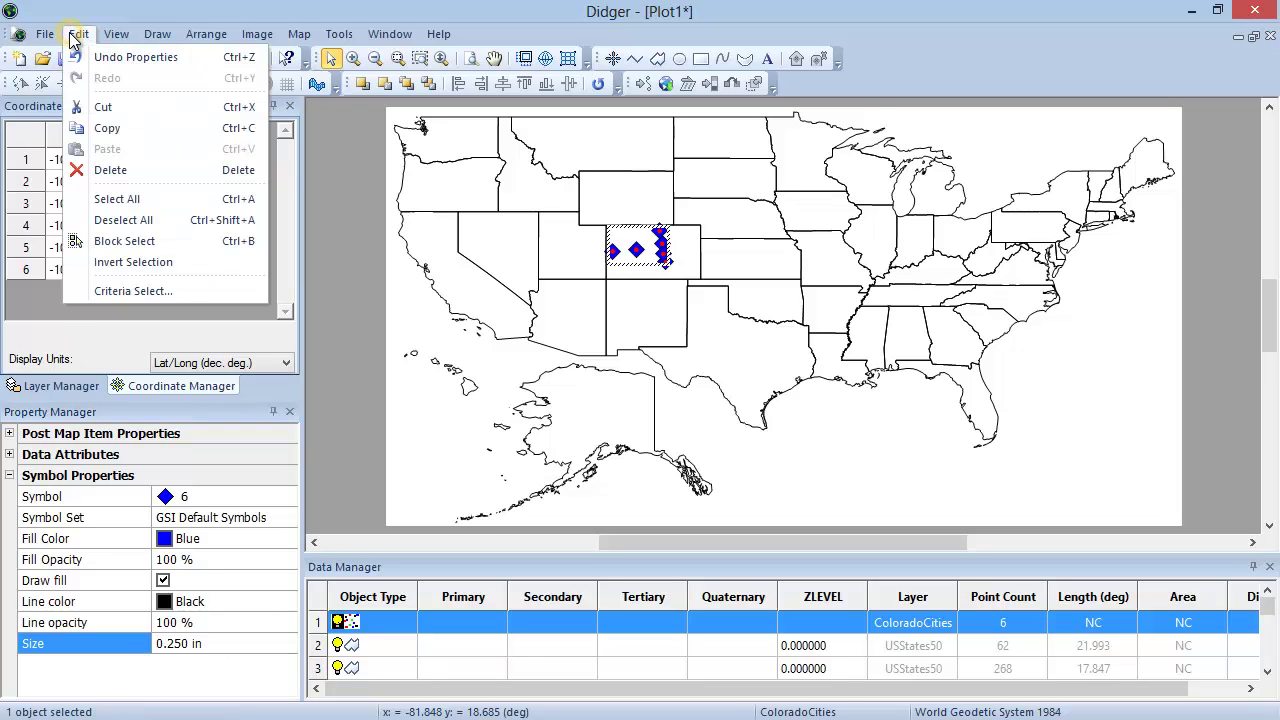
left_click(172, 224)
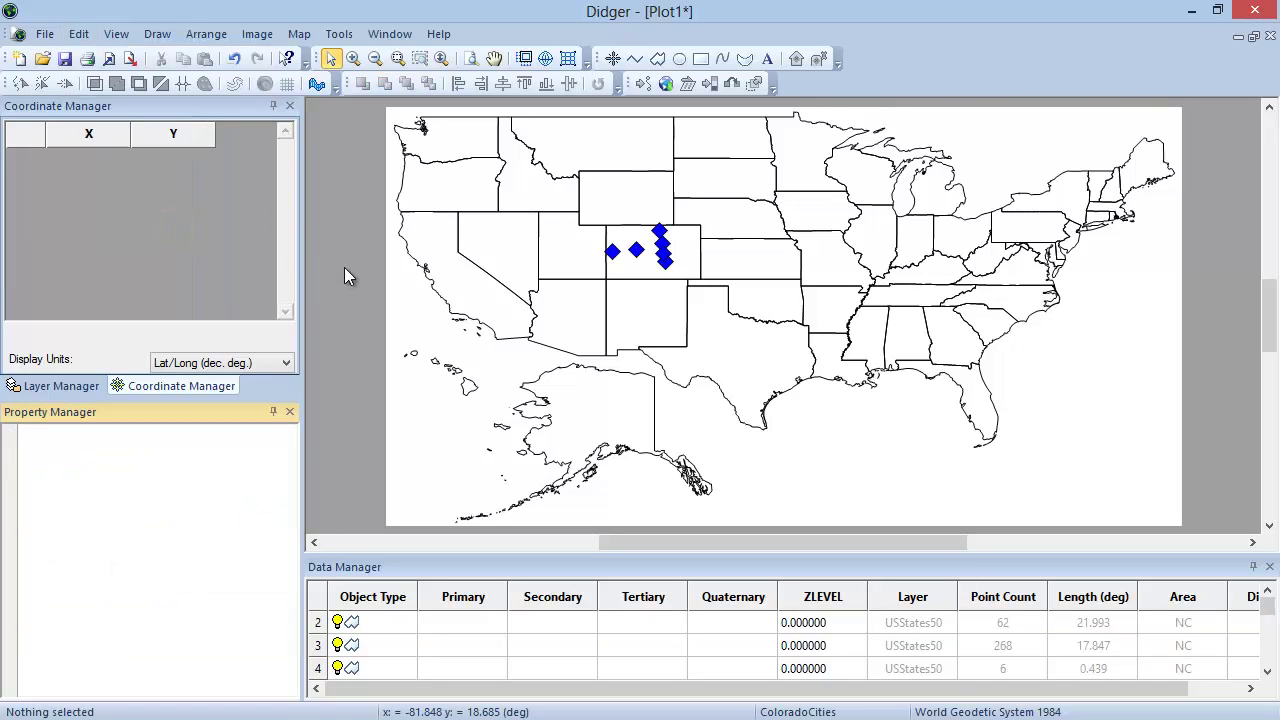